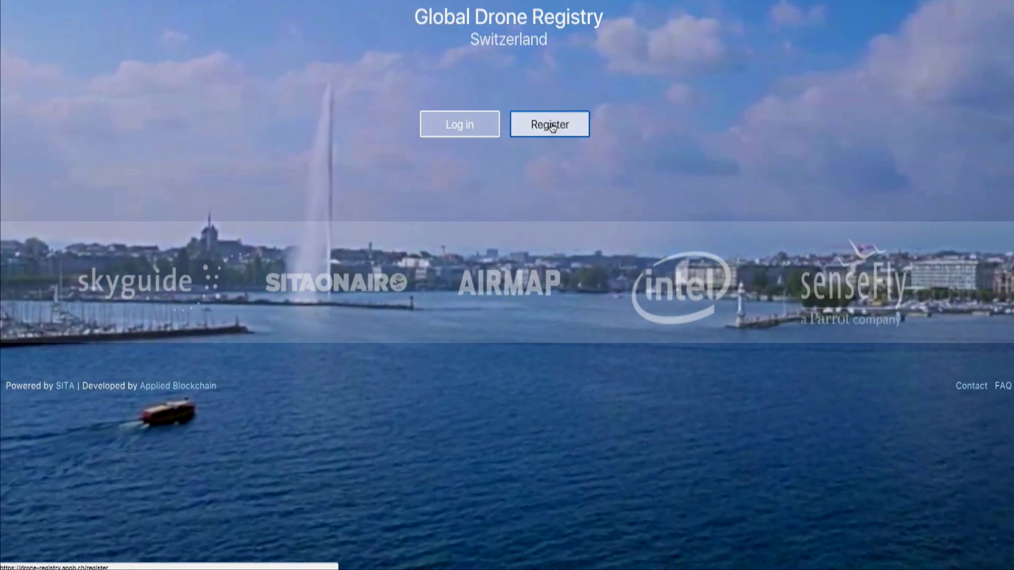
# - Start a new account from the registry landing page's Register option
pyautogui.click(551, 126)
# - Enter the account e-mail from the suggestion, then type the password and its confirmation
pyautogui.click(460, 82)
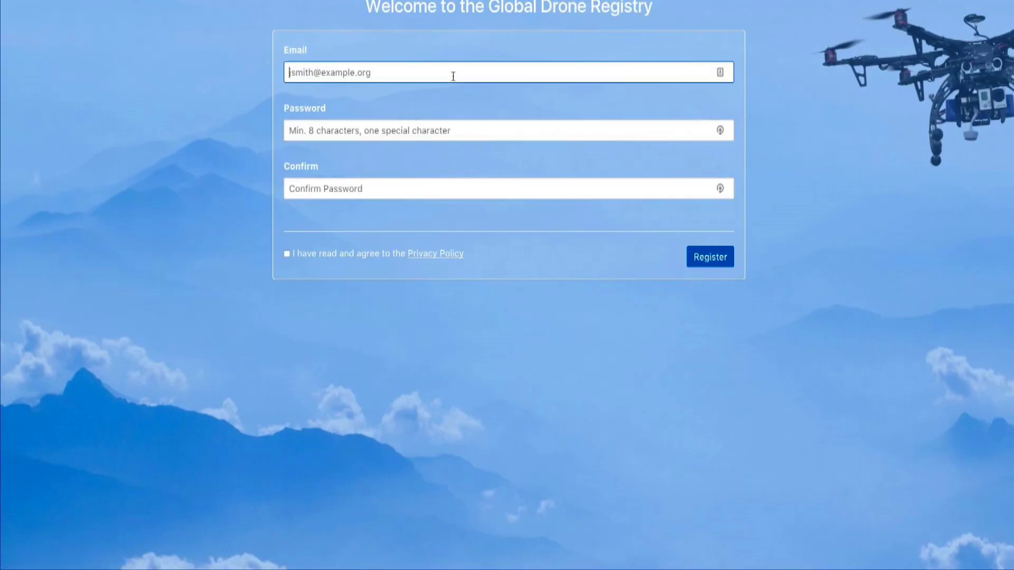
pyautogui.write('steve')
pyautogui.press('Down')
pyautogui.press('Tab')
pyautogui.write('••••••')
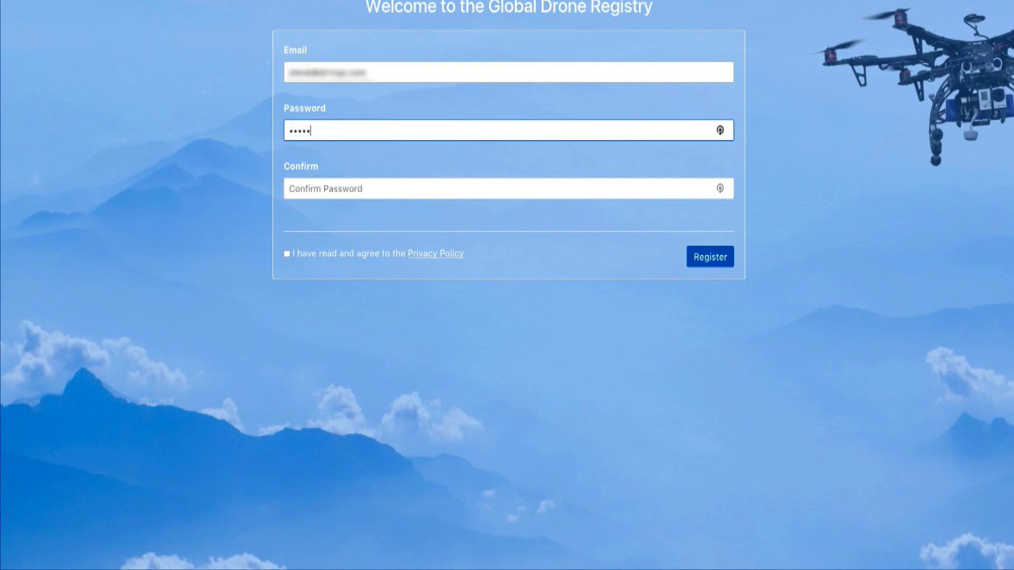
pyautogui.write('••')
pyautogui.press('Tab')
pyautogui.write('•••••')
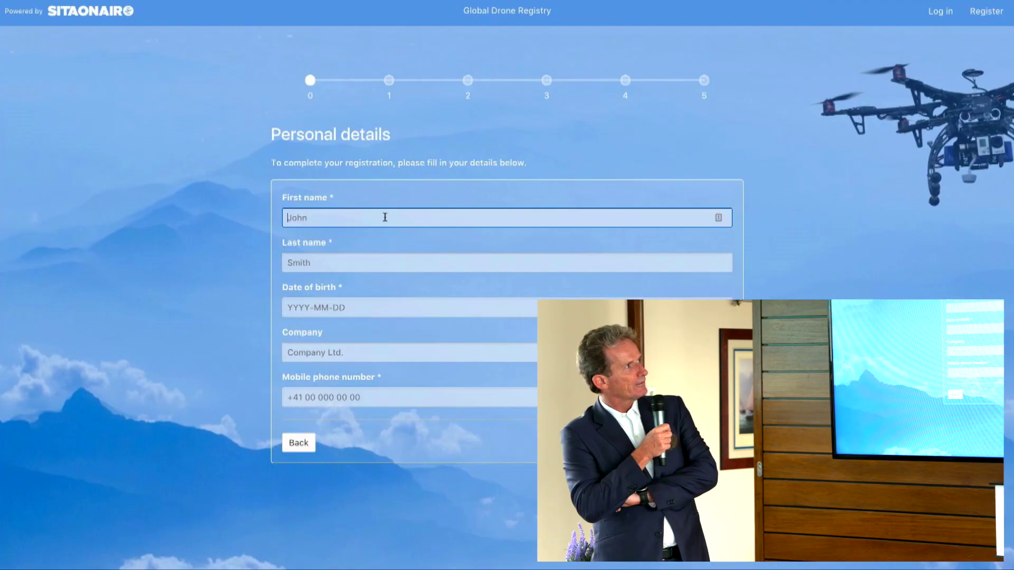
pyautogui.click(507, 262)
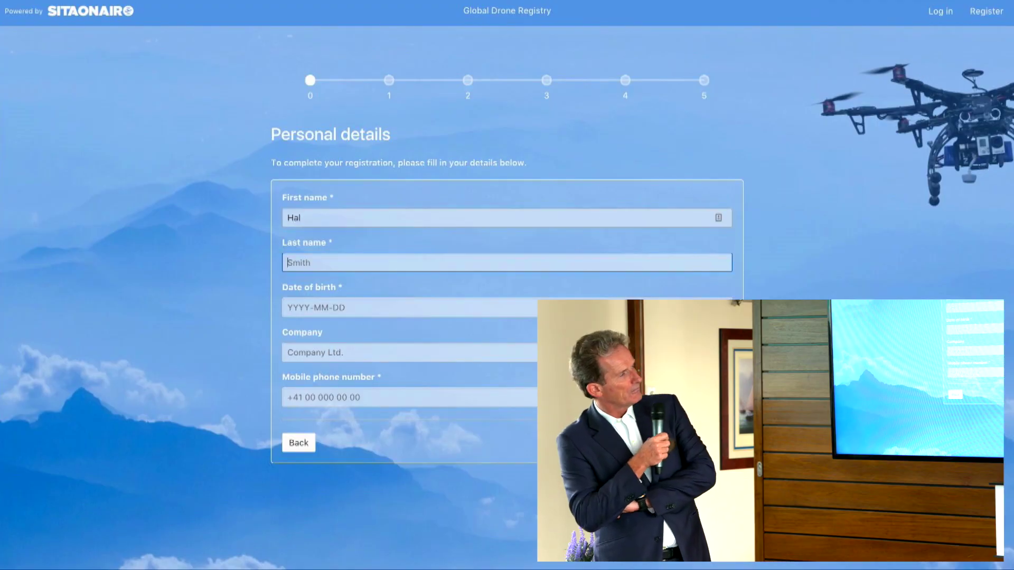
pyautogui.press('Tab')
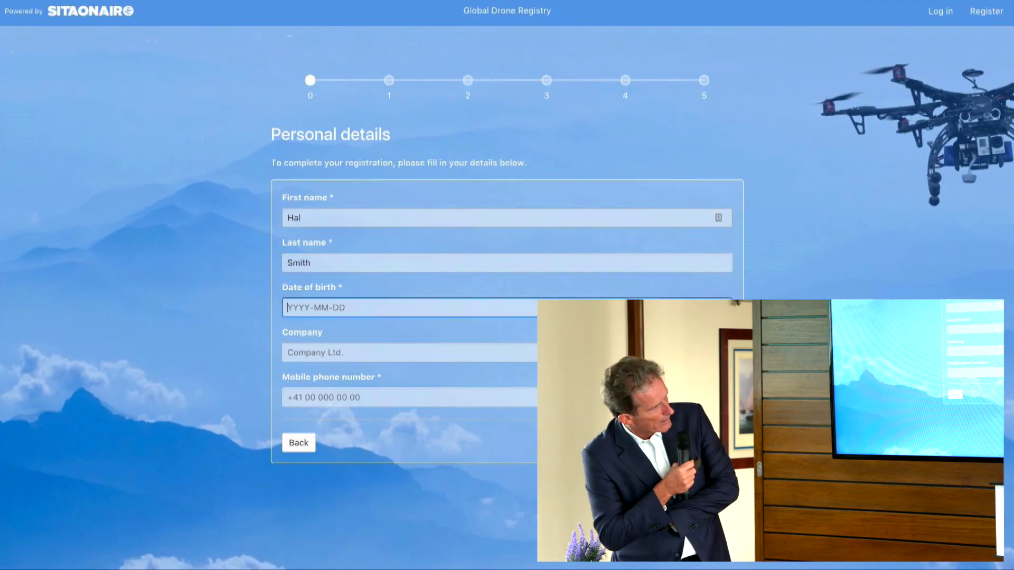
pyautogui.click(305, 307)
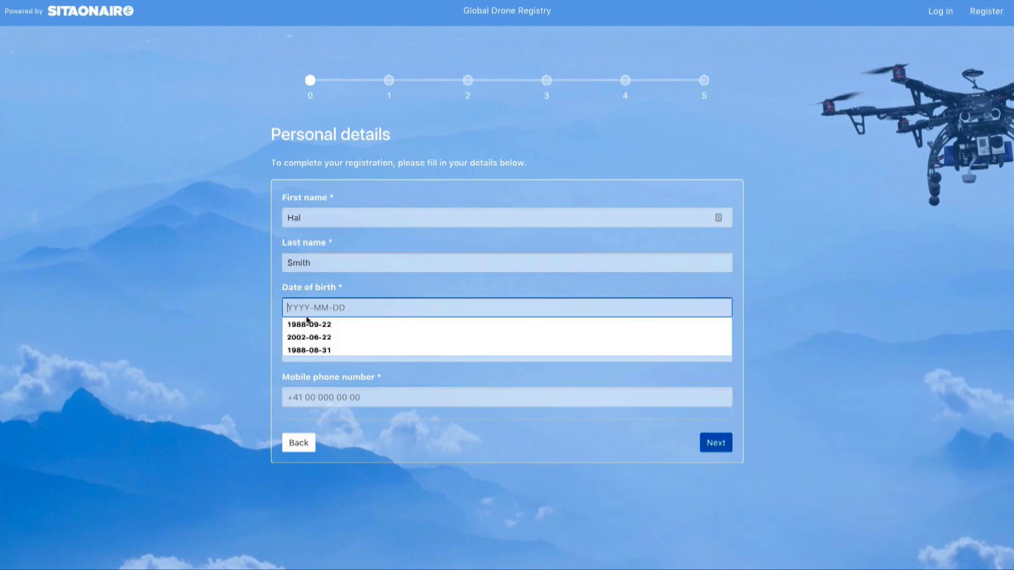
pyautogui.click(310, 325)
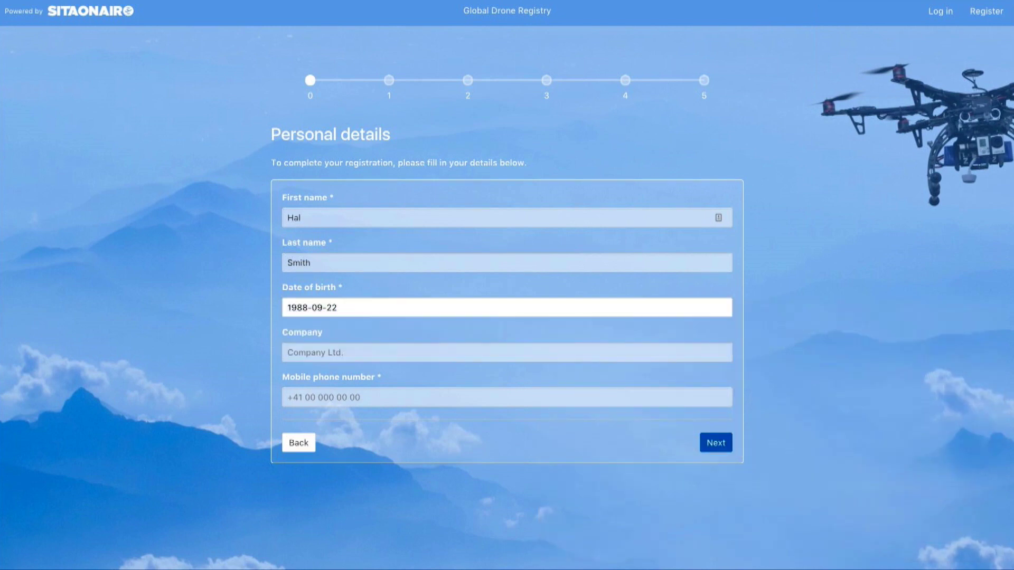
pyautogui.click(715, 442)
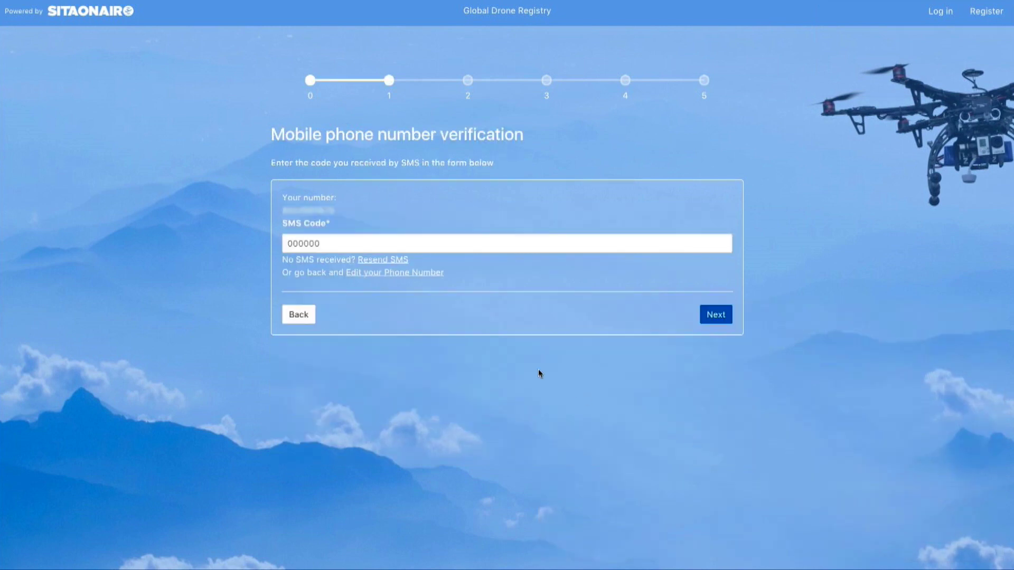
# - Fill in the suggested SMS verification code and autofill a Swiss postal address
pyautogui.click(333, 247)
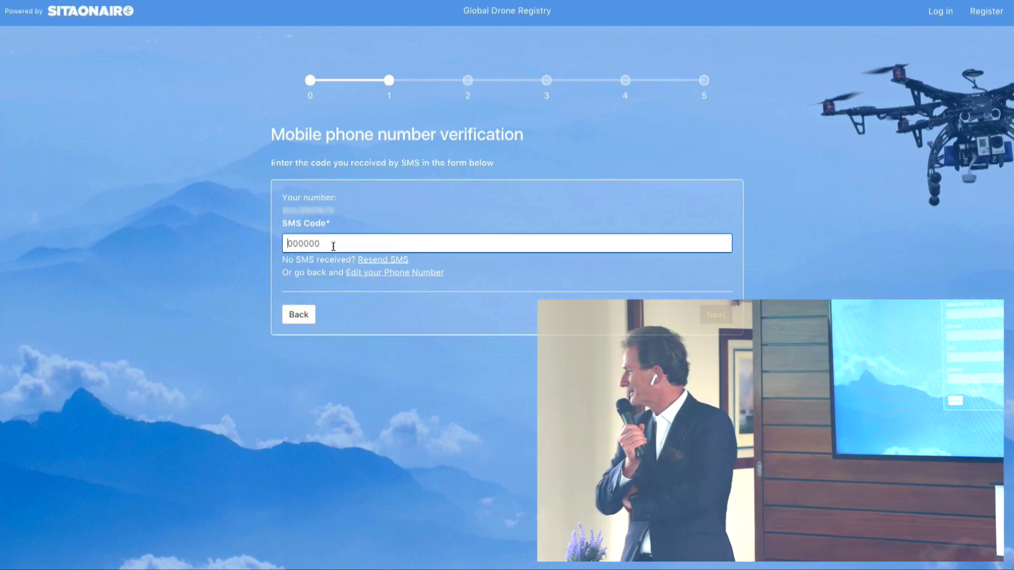
pyautogui.click(328, 261)
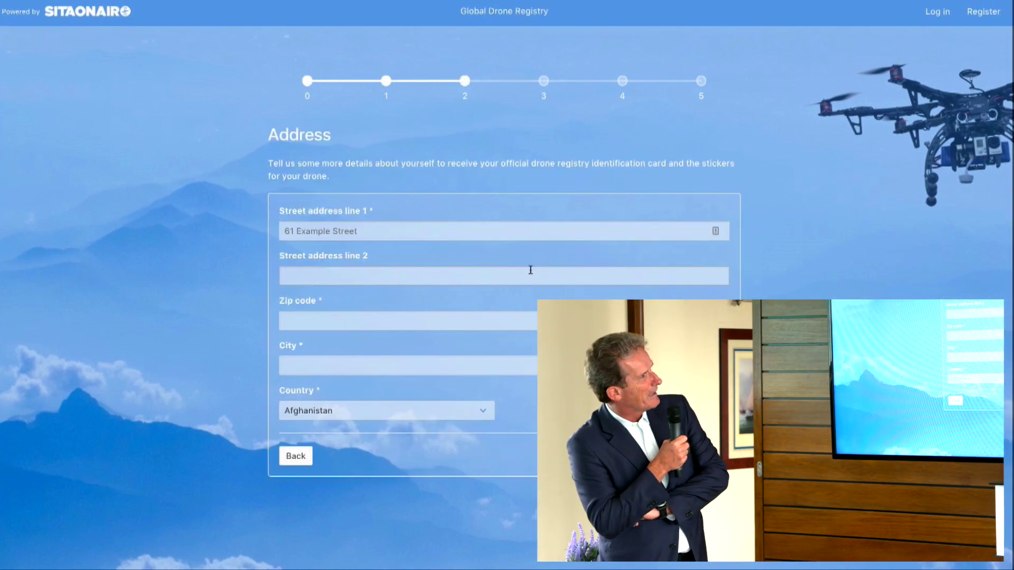
pyautogui.click(325, 231)
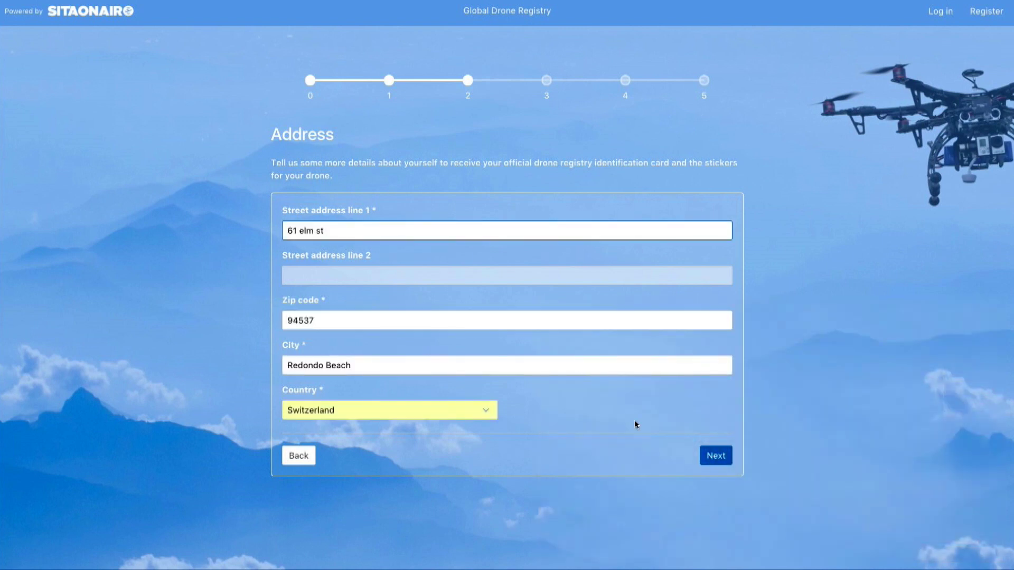
pyautogui.click(717, 458)
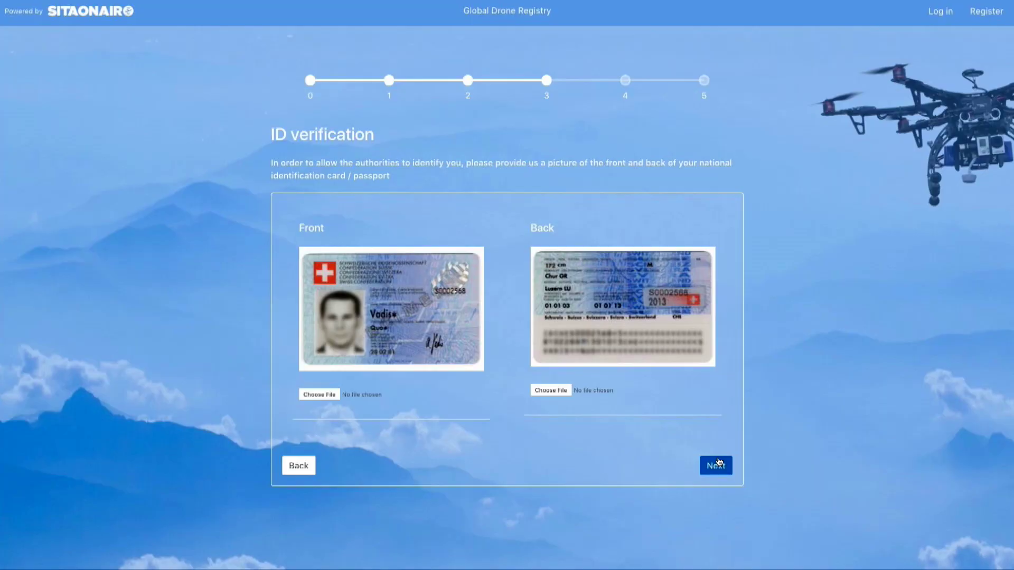
# - Skip past ID verification and answer No to holding an official drone pilot licence
pyautogui.click(717, 464)
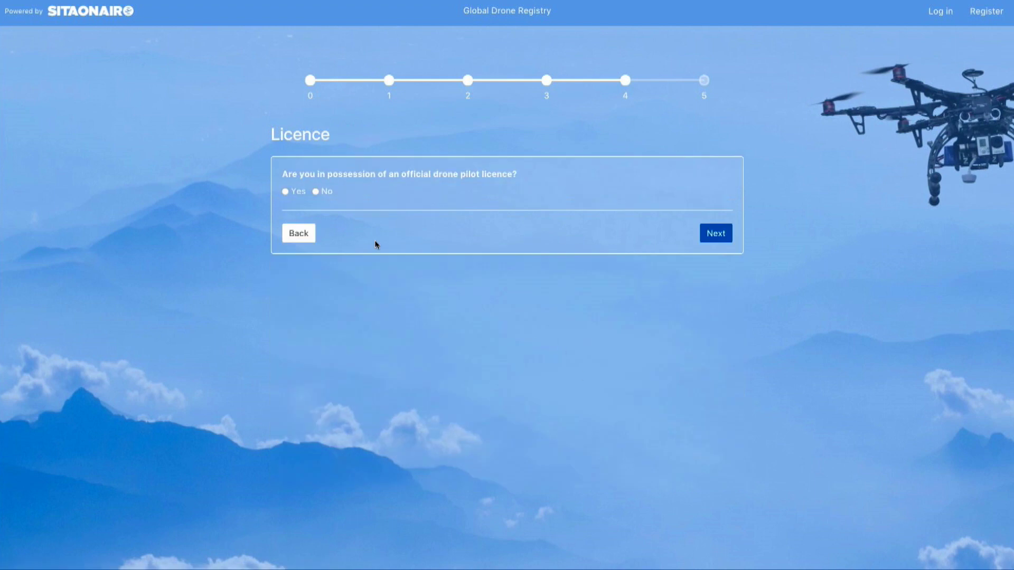
pyautogui.click(286, 192)
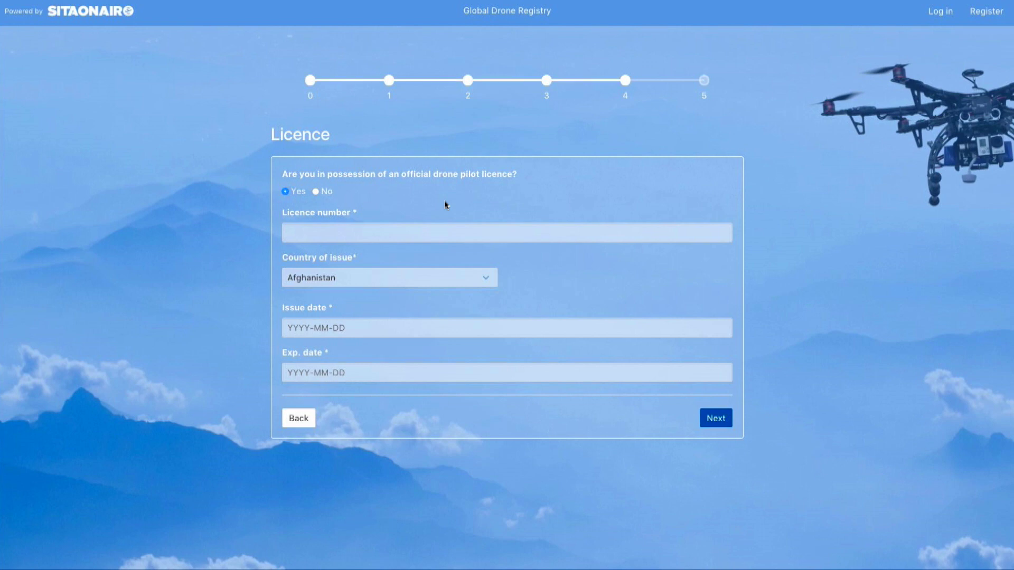
pyautogui.press('Right')
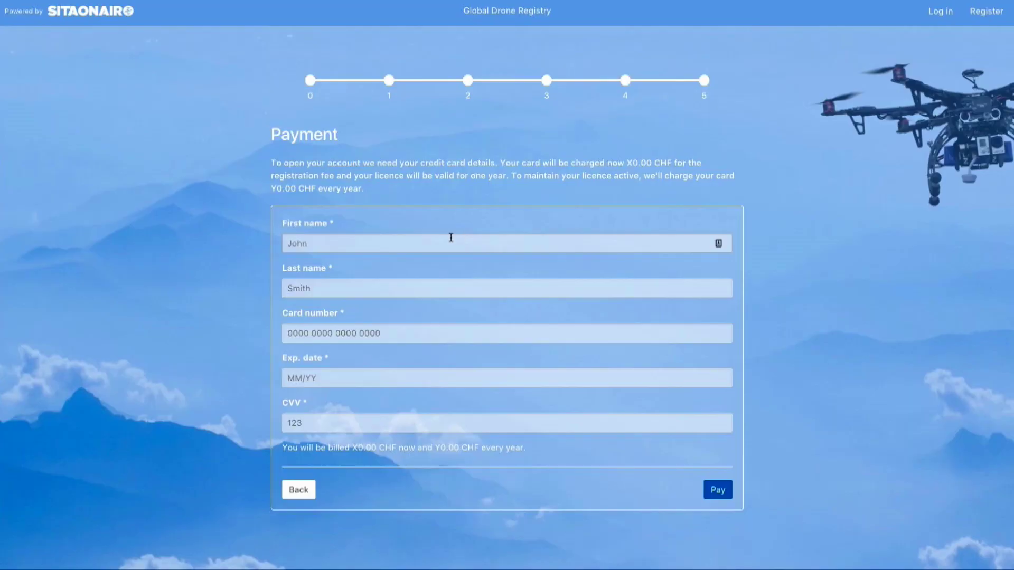
# - Enter the cardholder's first and last name on the payment form
pyautogui.click(393, 244)
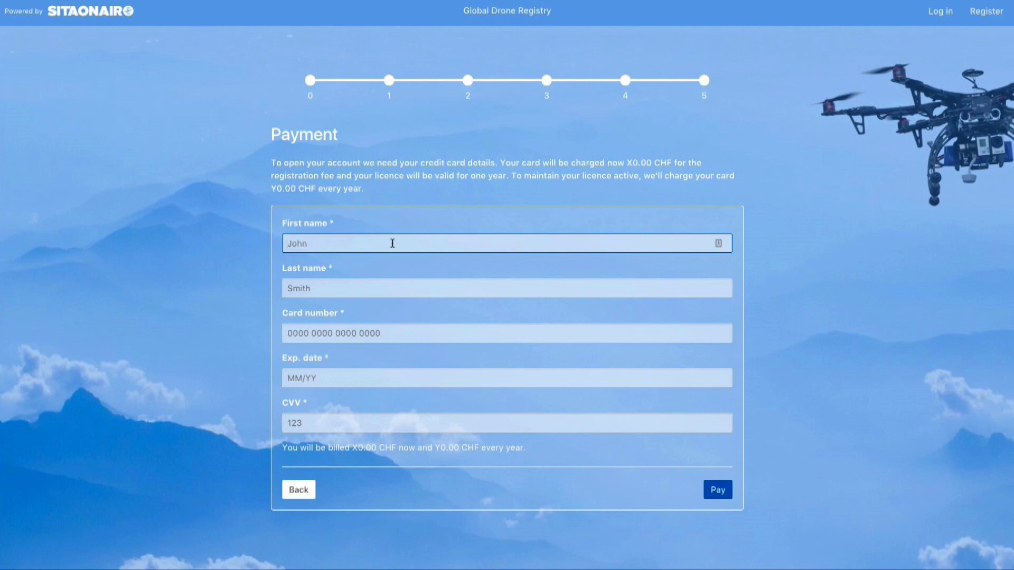
pyautogui.write('Brandon')
pyautogui.press('Tab')
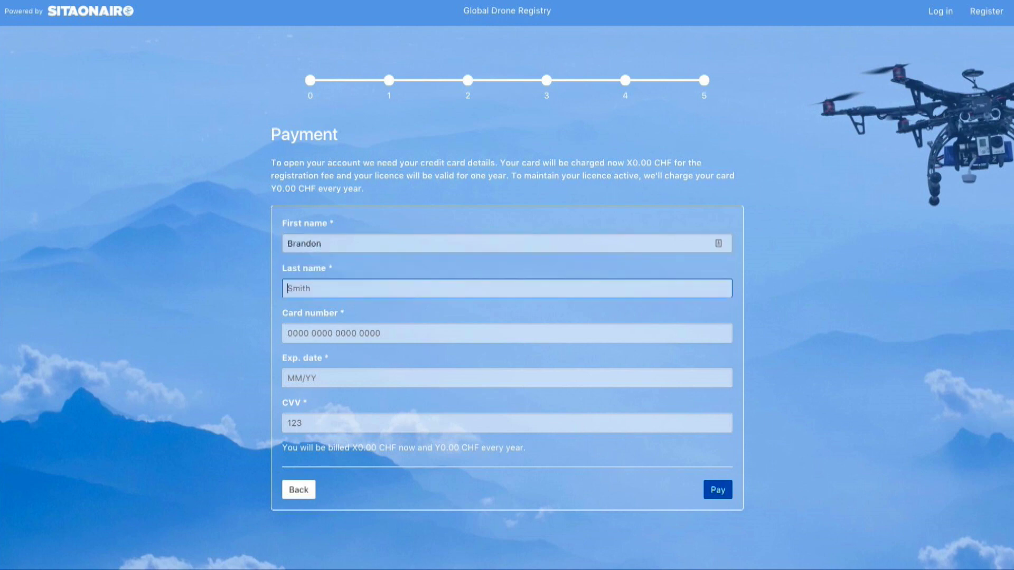
pyautogui.write('B')
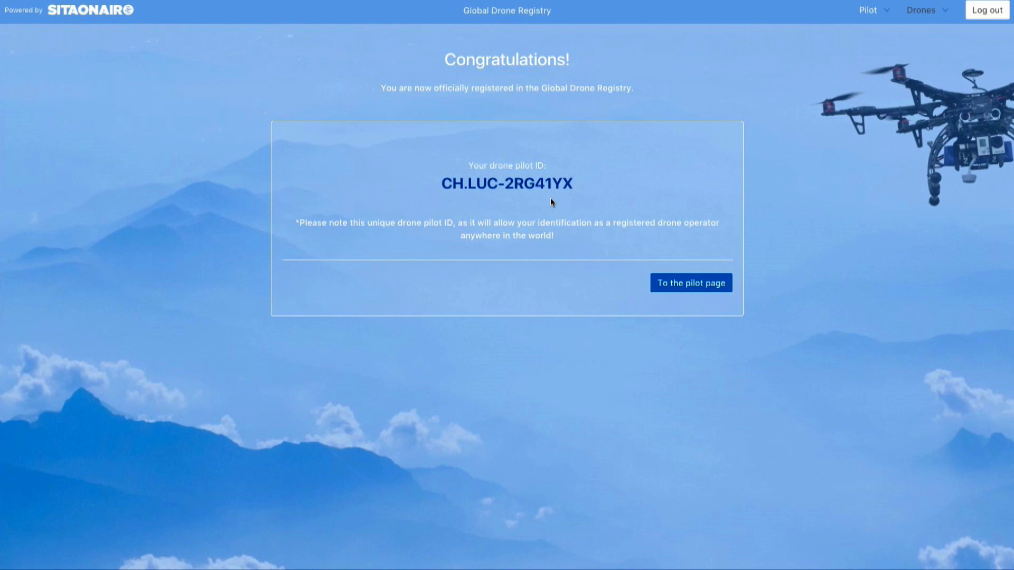
# - Go to the pilot's own page from the registration confirmation
pyautogui.click(669, 285)
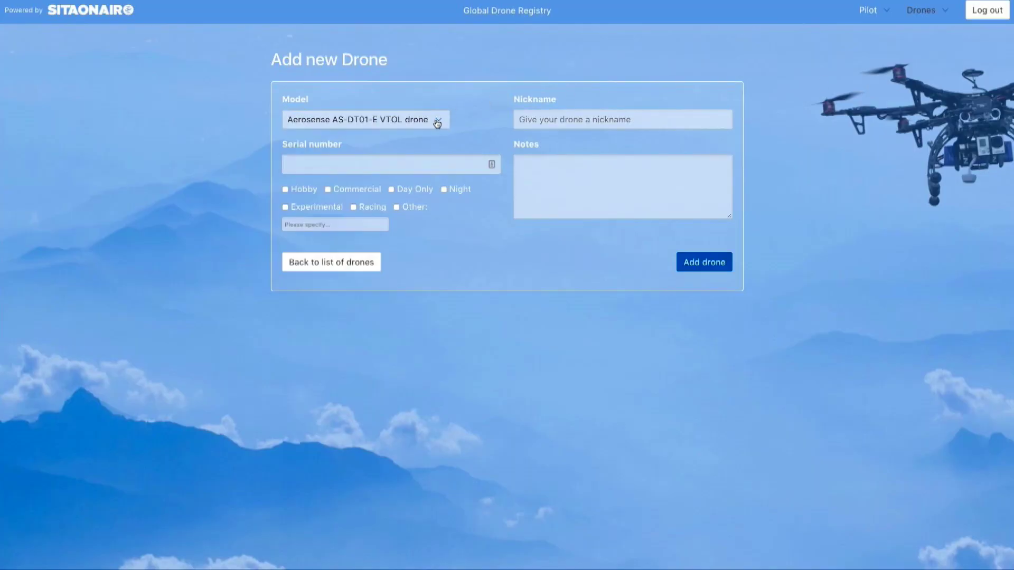
# - Pick SenseFly albris as the drone model and add the drone
pyautogui.click(439, 119)
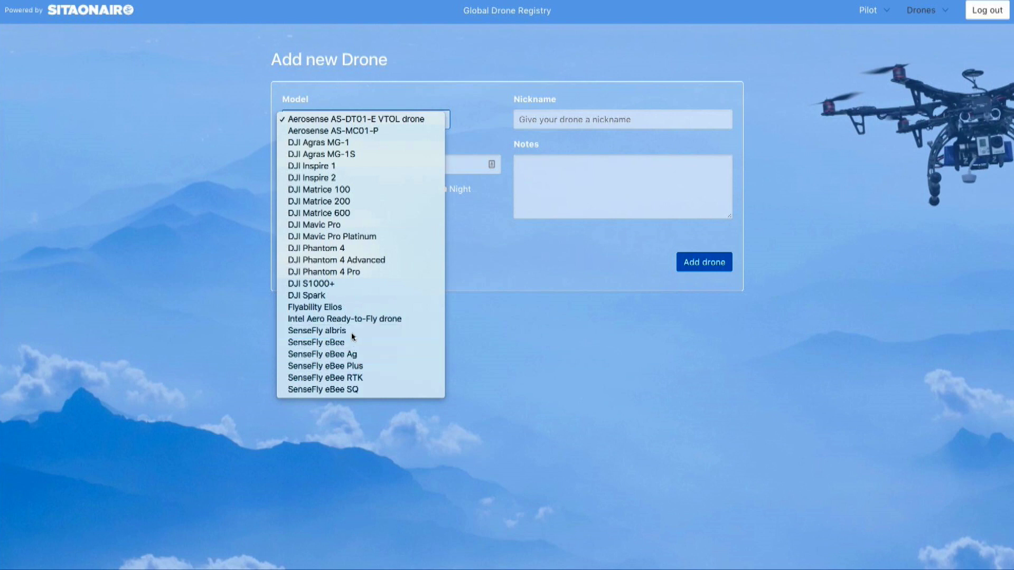
pyautogui.click(352, 333)
pyautogui.click(701, 267)
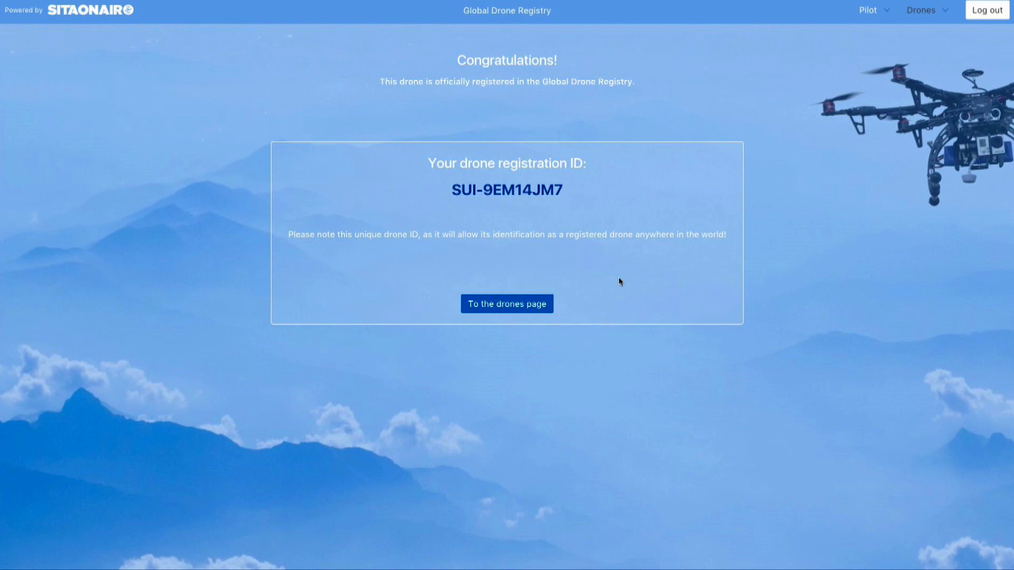
# - Go to the pilot's drones page to see the newly registered SenseFly albris
pyautogui.click(522, 308)
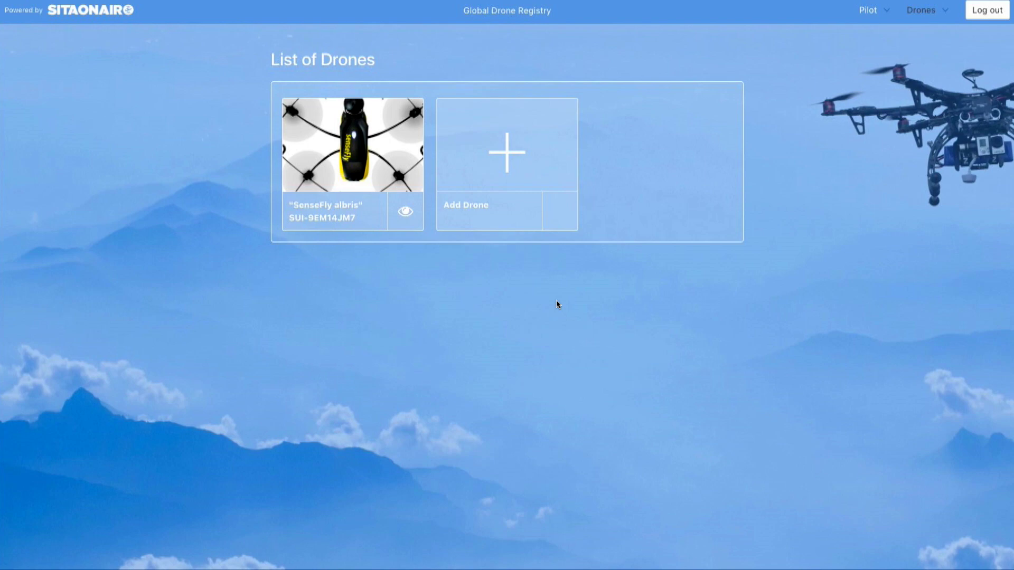
# - Switch to the Skyguide authority portal's Pilots tab and scroll through the pilot table
pyautogui.hotkey('ctrl', 'Tab')
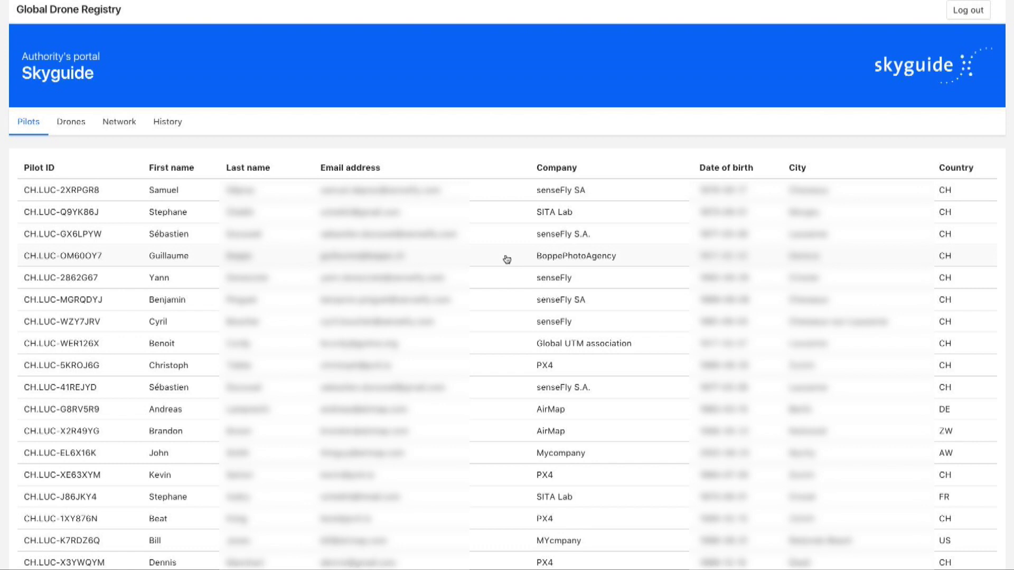
pyautogui.scroll(-6, 493, 309)
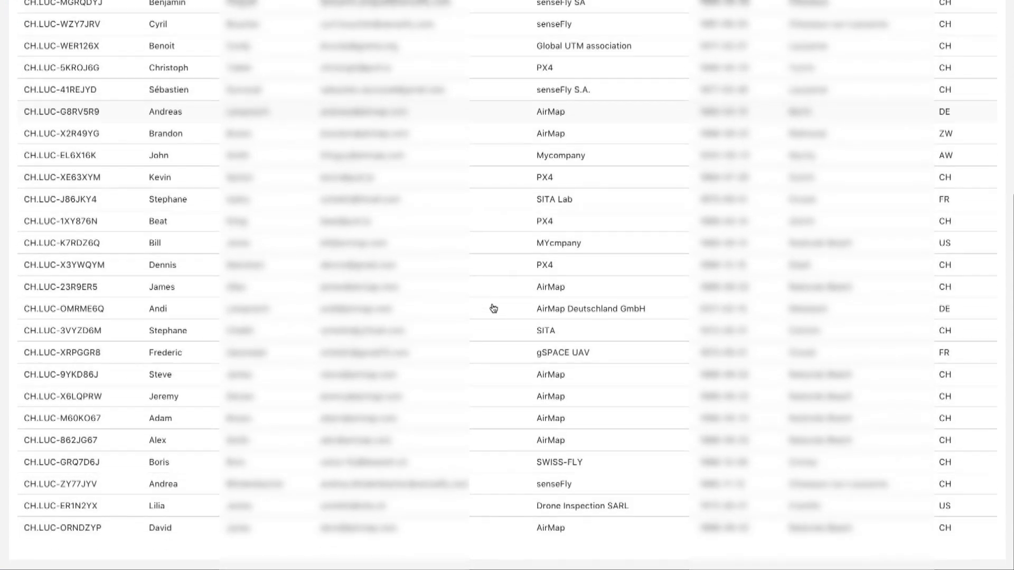
pyautogui.scroll(5, 493, 309)
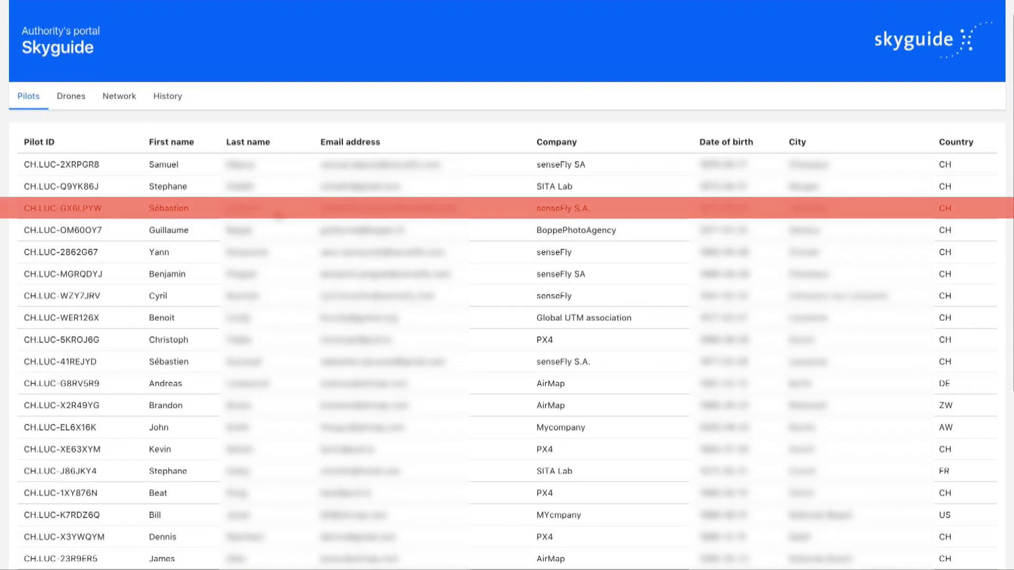
# - Open the third pilot in the Pilots table to view their profile fields and single registered drone
pyautogui.click(278, 216)
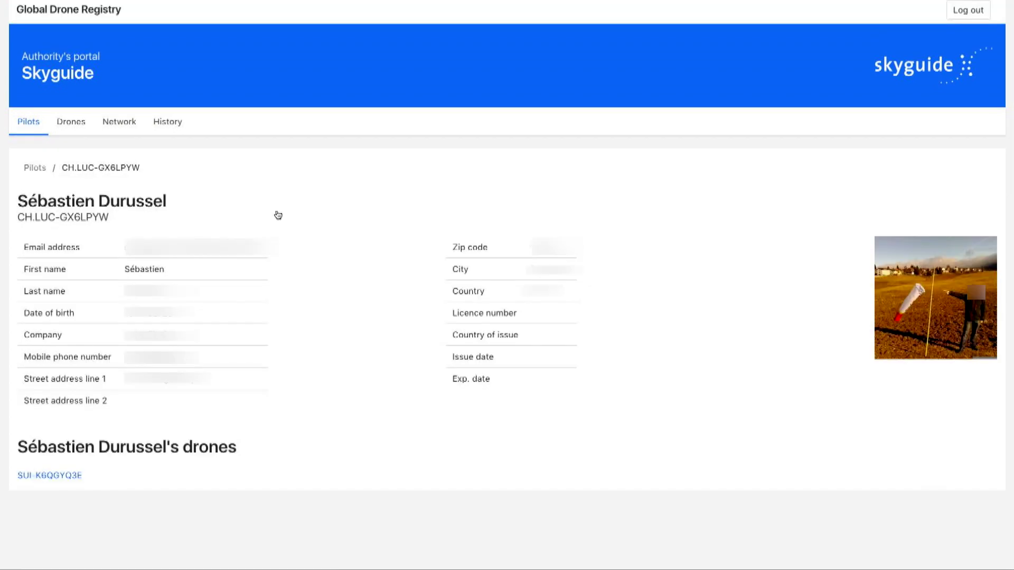
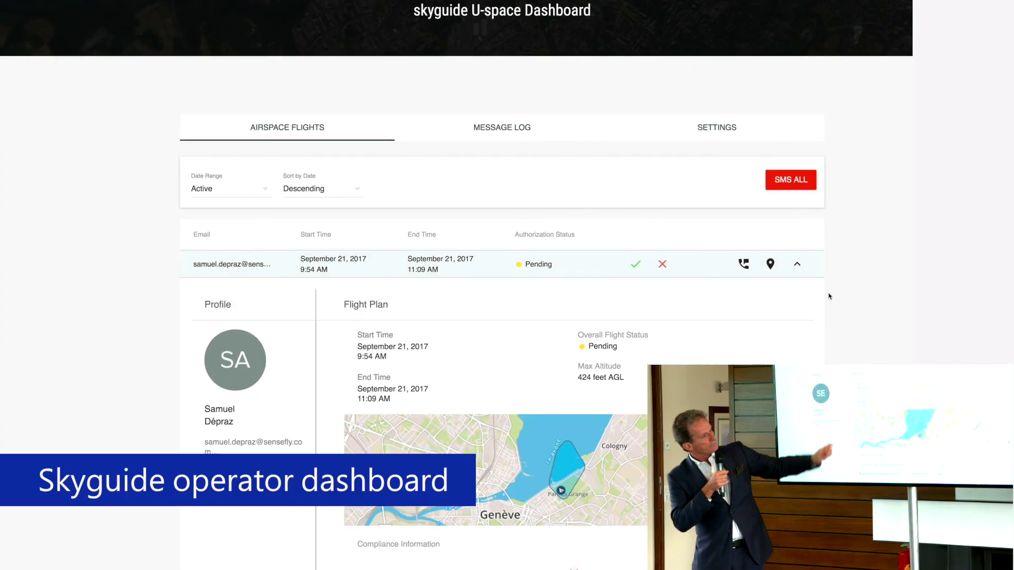
# - Scroll down the expanded pending flight to read its Compliance Information
pyautogui.scroll(-5, 829, 296)
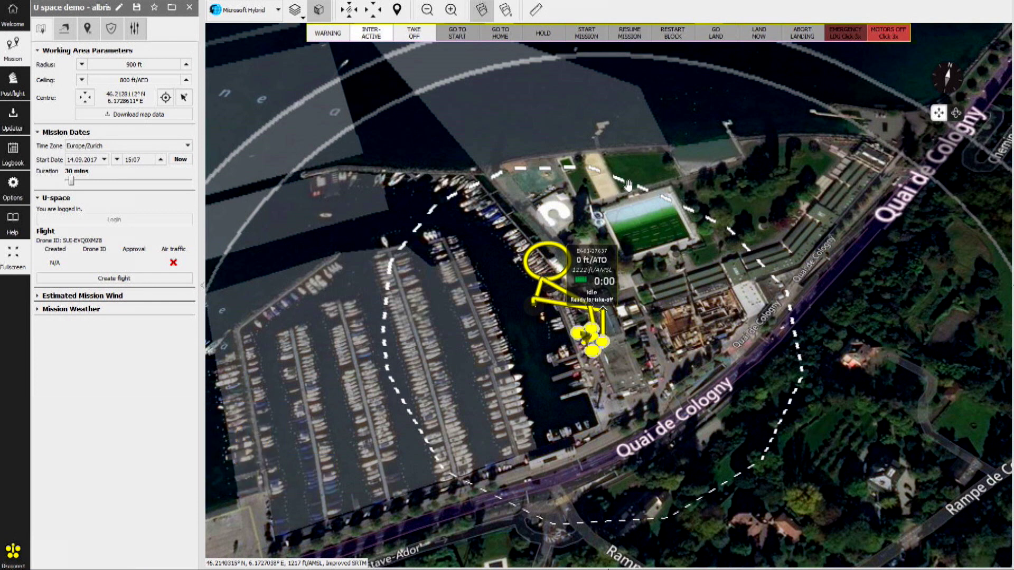
# - Submit the 'U space demo' mission (900 ft radius, 800 ft ceiling) as a new flight
pyautogui.click(184, 277)
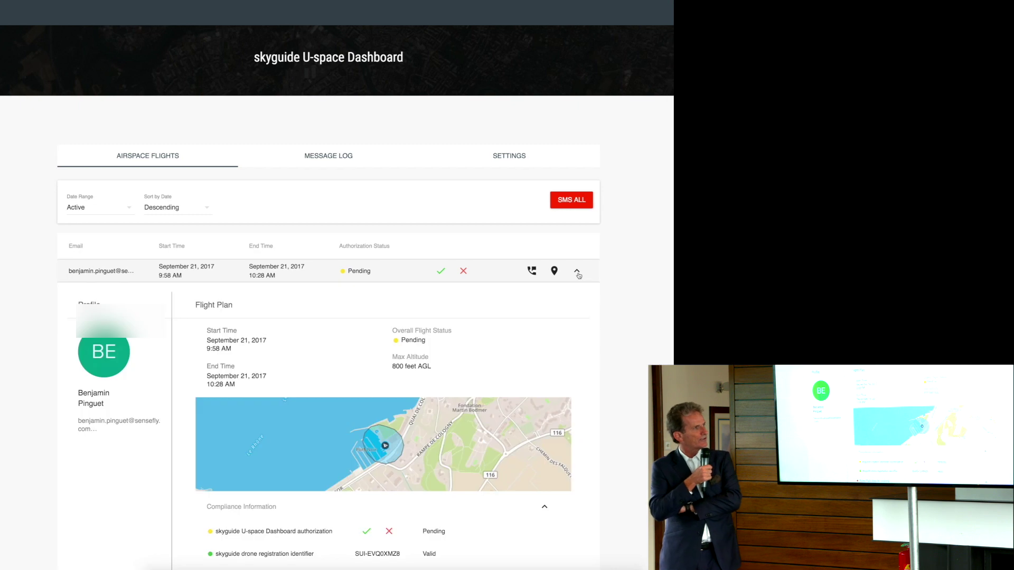
# - Review the 800 ft flight's rules on the dashboard and deny the request
pyautogui.scroll(-3, 536, 259)
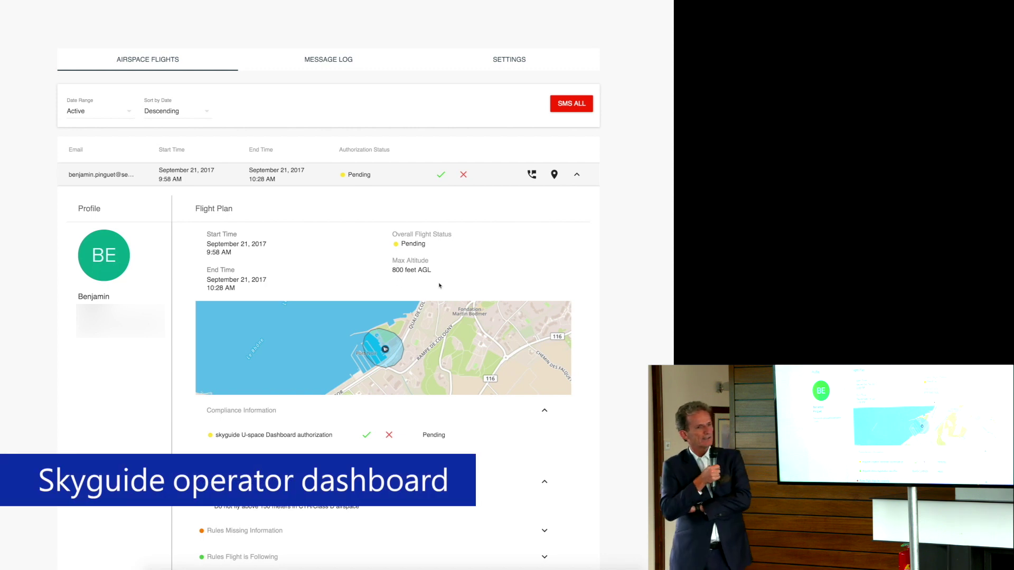
pyautogui.click(464, 175)
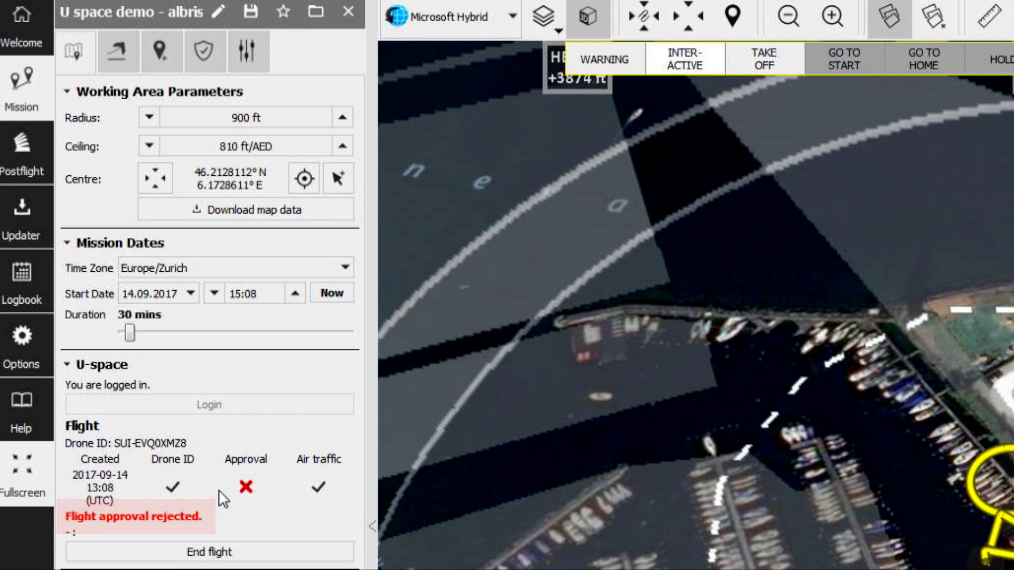
# - End the rejected albris flight and set the mission ceiling to 400 ft
pyautogui.click(236, 553)
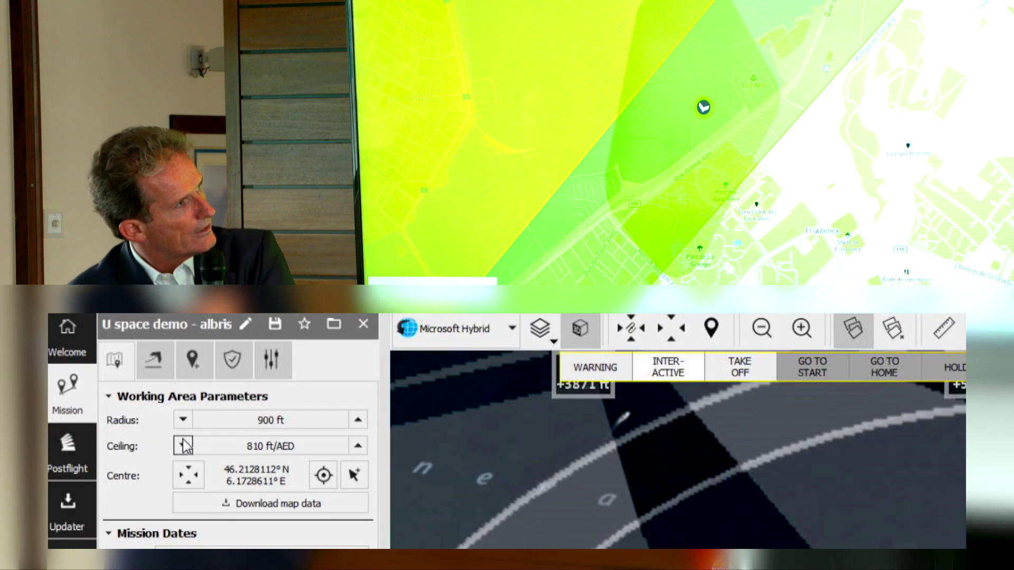
pyautogui.click(183, 447)
pyautogui.write('400')
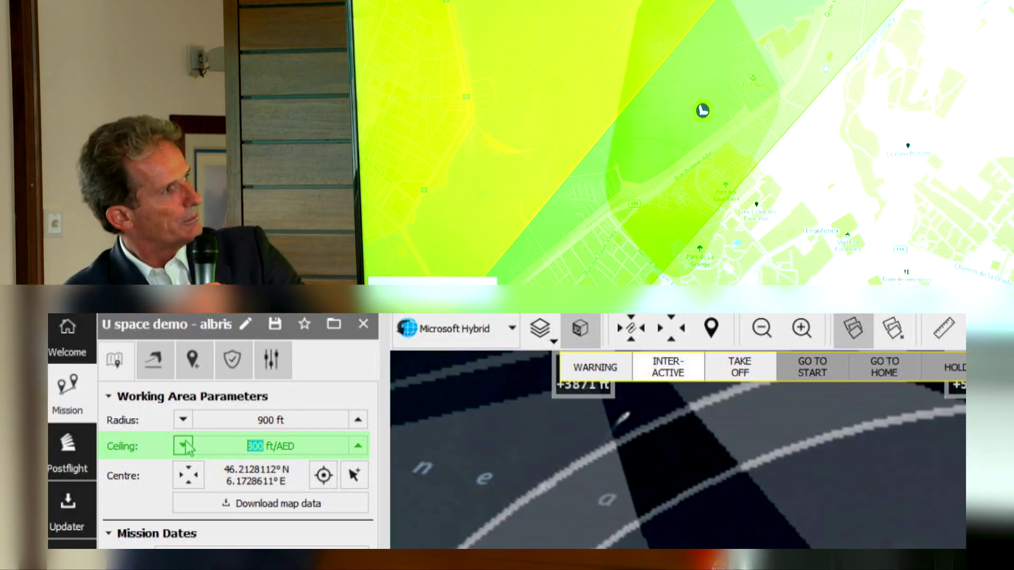
pyautogui.press('Return')
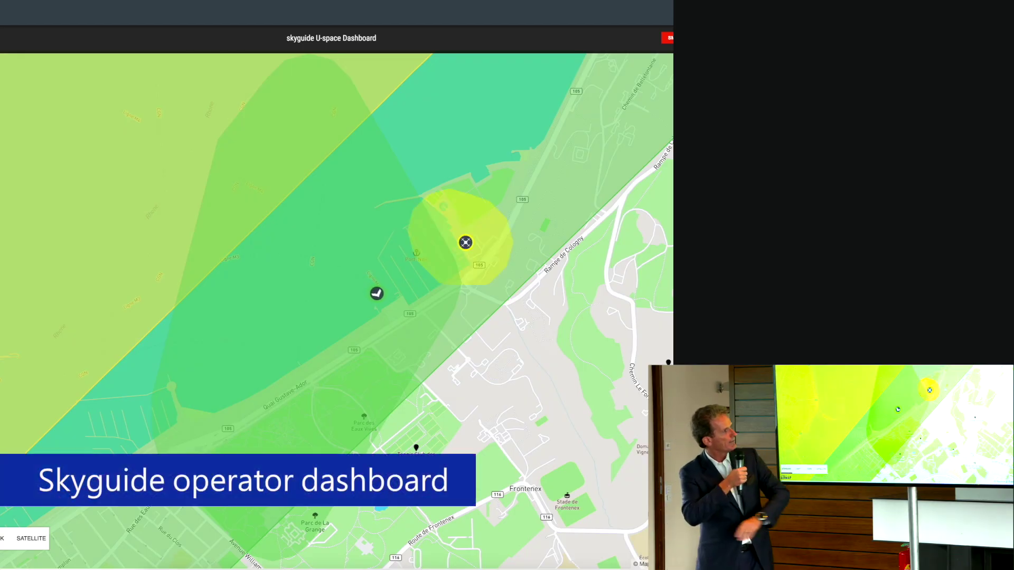
# - Expand the pending 400 ft flight request on the dashboard, check its details, and approve it
pyautogui.hotkey('alt', 'Tab')
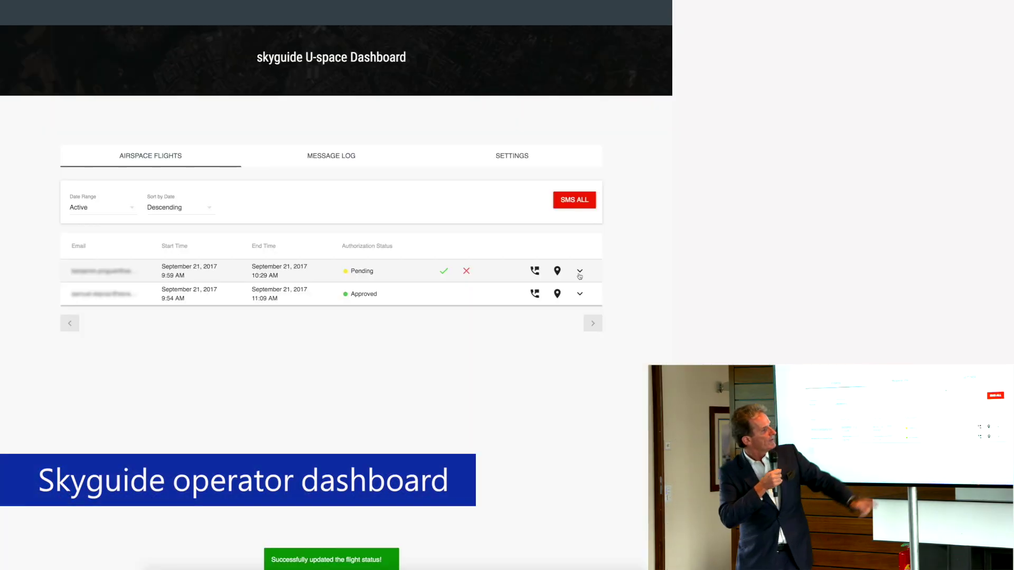
pyautogui.click(579, 272)
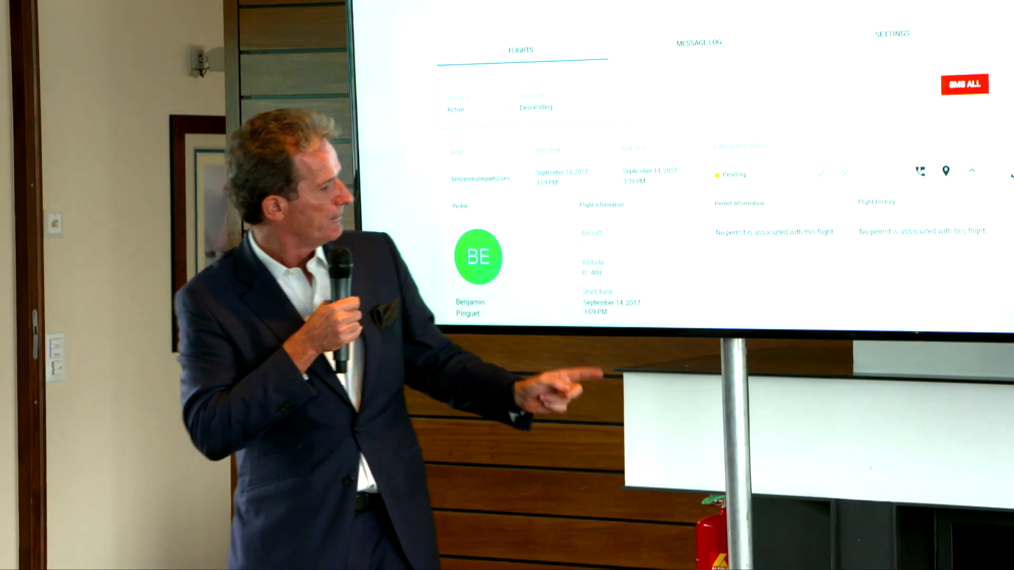
pyautogui.scroll(-4, 1012, 176)
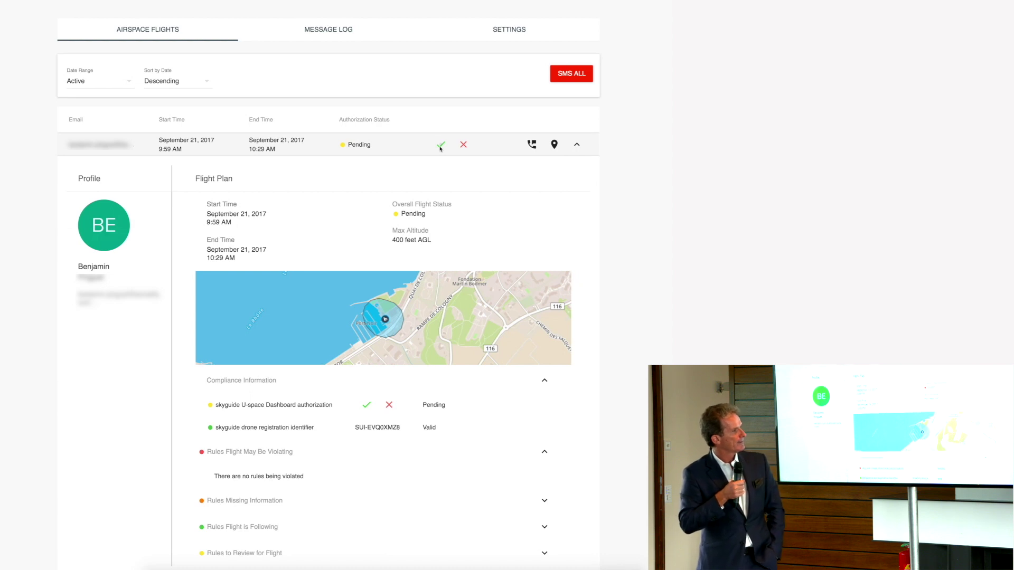
pyautogui.click(441, 146)
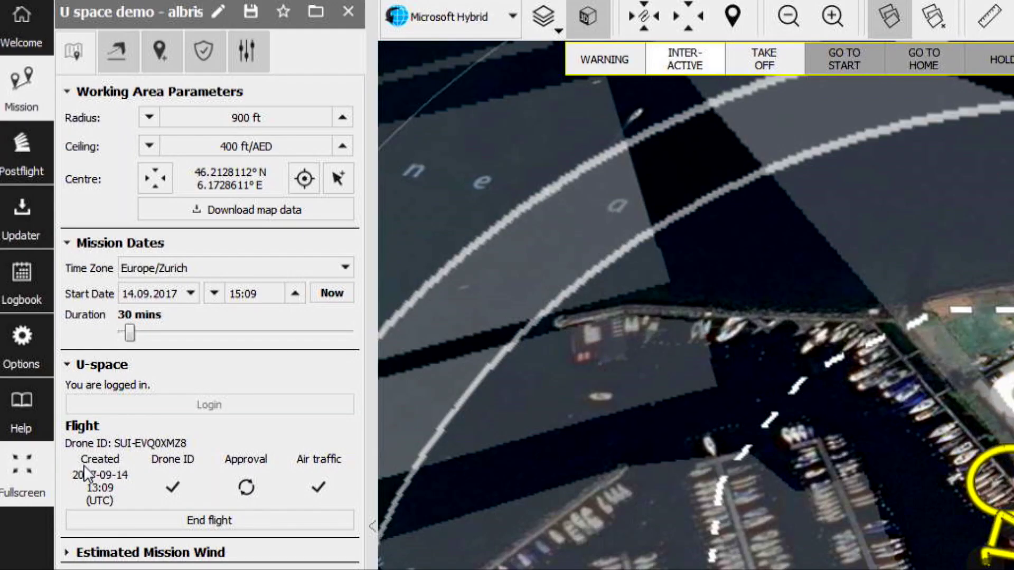